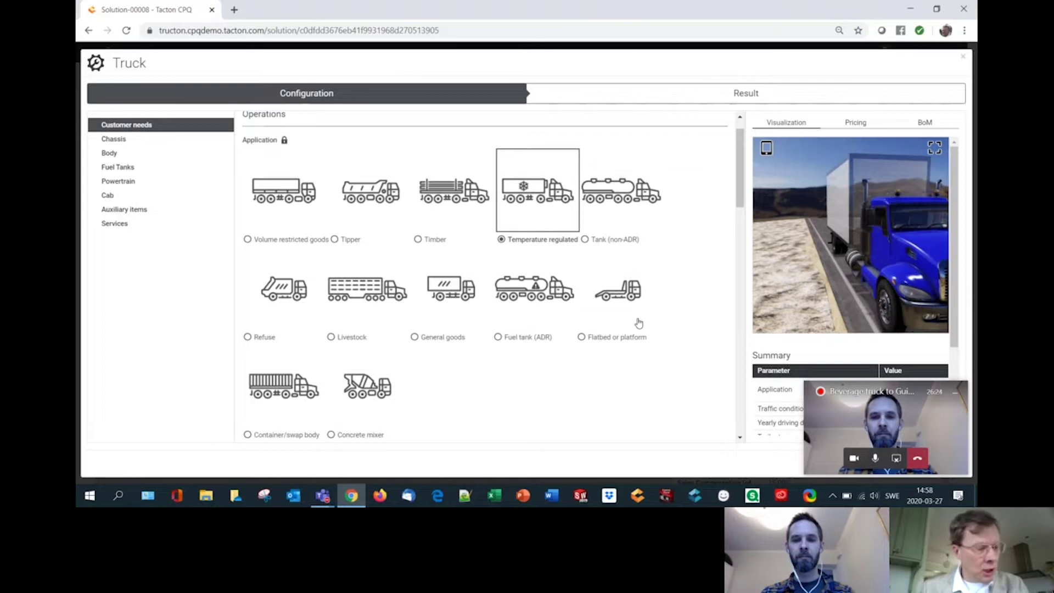
{"action": "left_click_drag", "start_coordinate": [741, 209], "coordinate": [742, 267]}
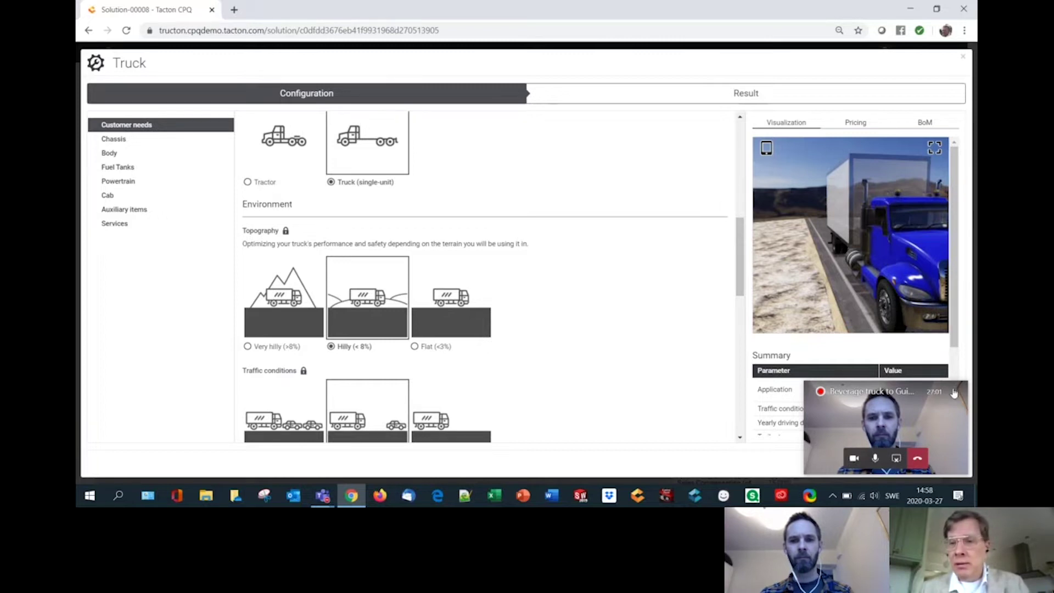
{"action": "scroll", "coordinate": [955, 394], "scroll_direction": "down", "scroll_amount": 2}
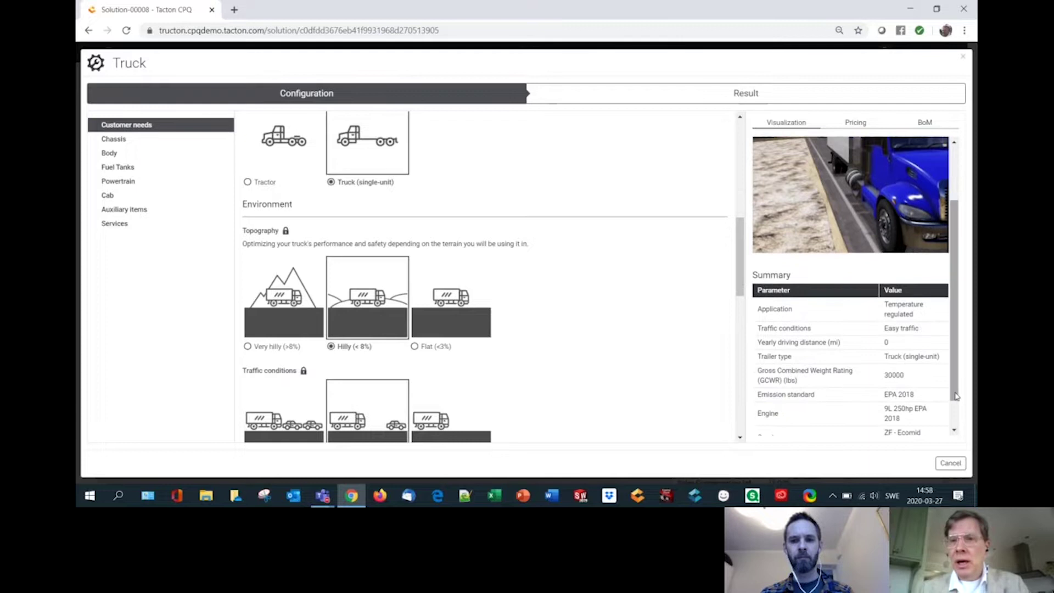
{"action": "left_click", "coordinate": [926, 123]}
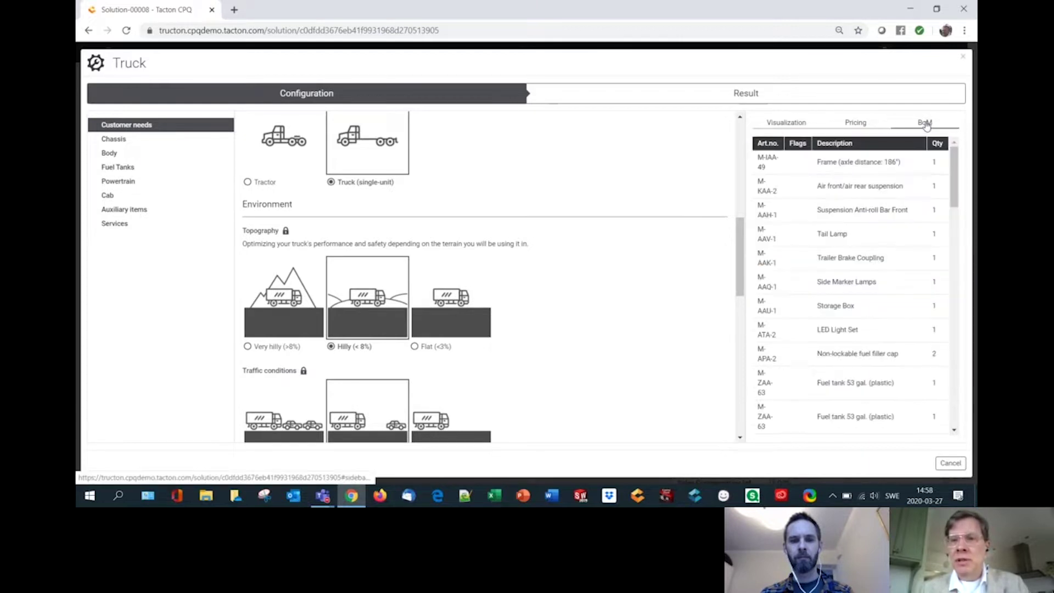
{"action": "left_click_drag", "start_coordinate": [956, 170], "coordinate": [955, 382]}
{"action": "scroll", "coordinate": [955, 382], "scroll_direction": "down", "scroll_amount": 1}
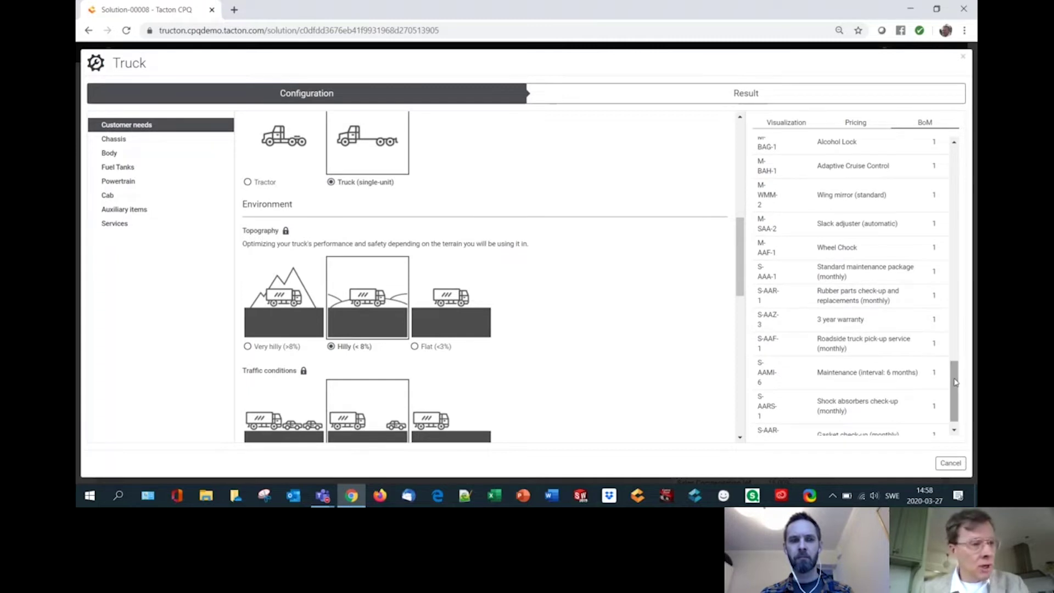
{"action": "left_click_drag", "start_coordinate": [955, 382], "coordinate": [967, 162]}
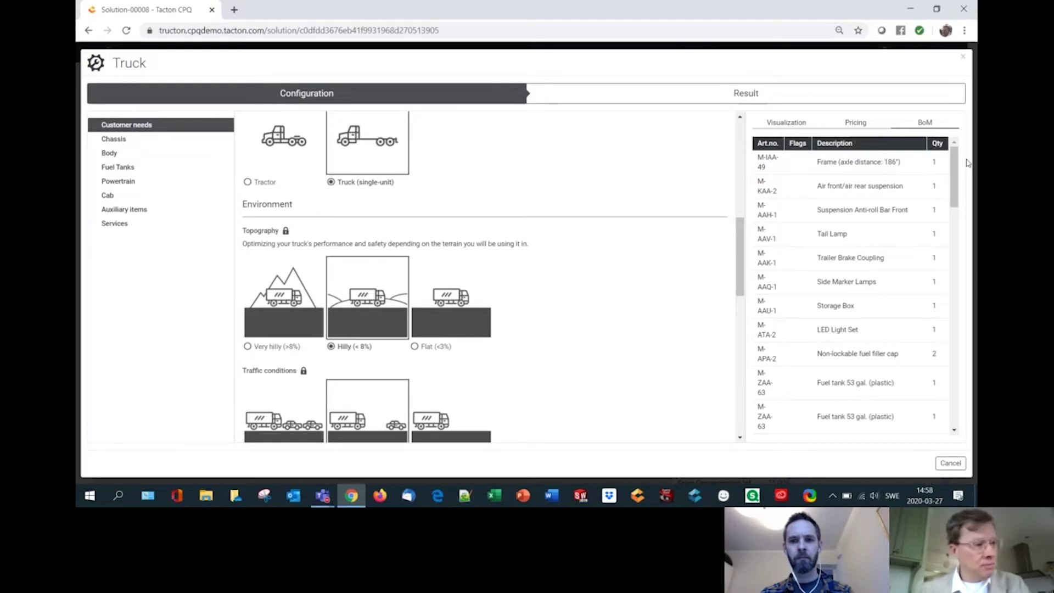
{"action": "left_click", "coordinate": [782, 124]}
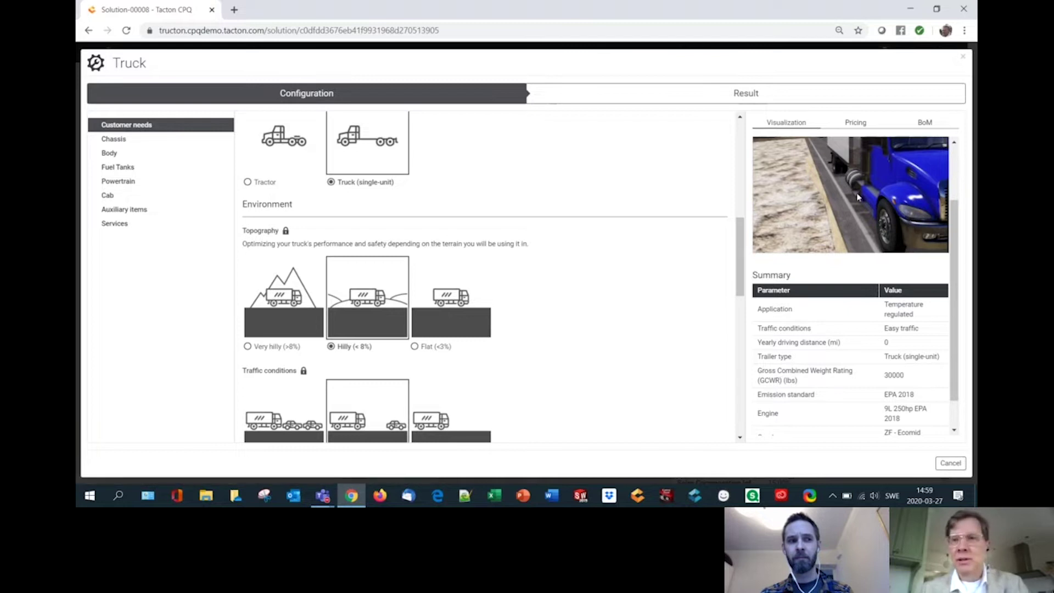
{"action": "left_click_drag", "start_coordinate": [859, 197], "coordinate": [866, 189]}
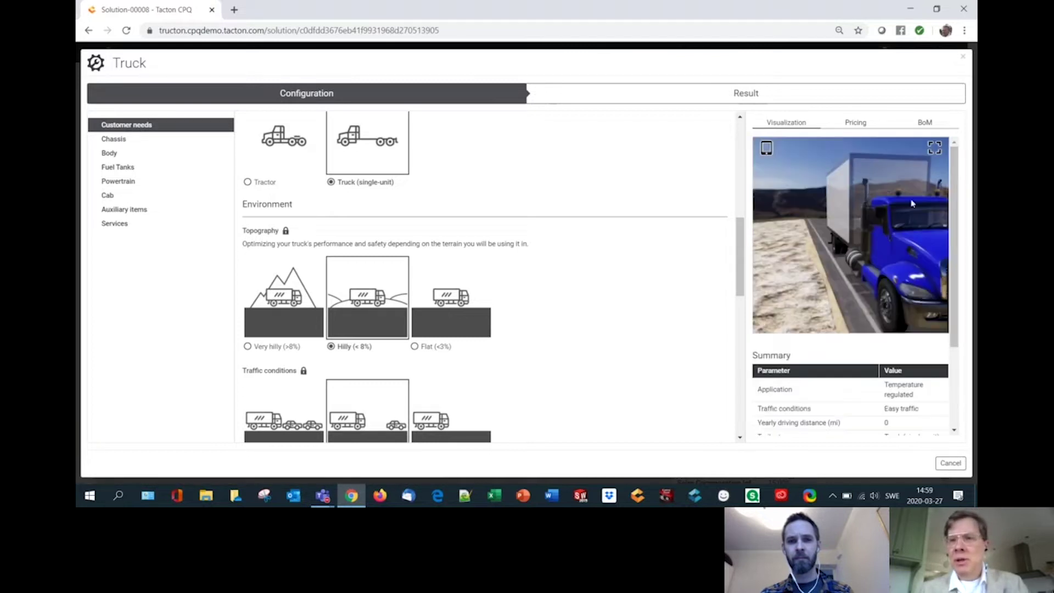
{"action": "left_click_drag", "start_coordinate": [862, 236], "coordinate": [884, 212]}
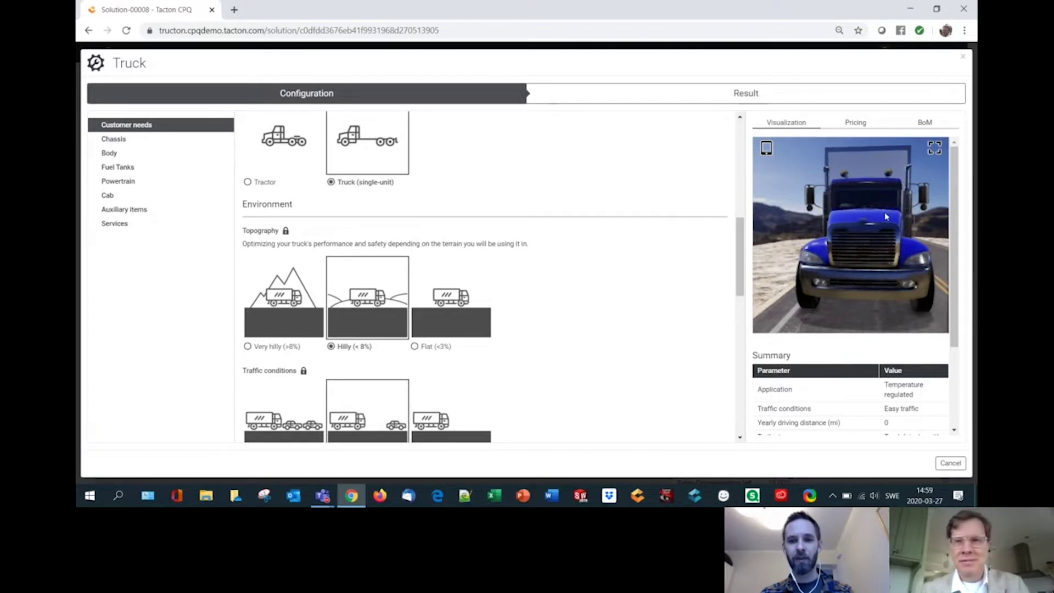
{"action": "left_click_drag", "start_coordinate": [884, 211], "coordinate": [880, 237]}
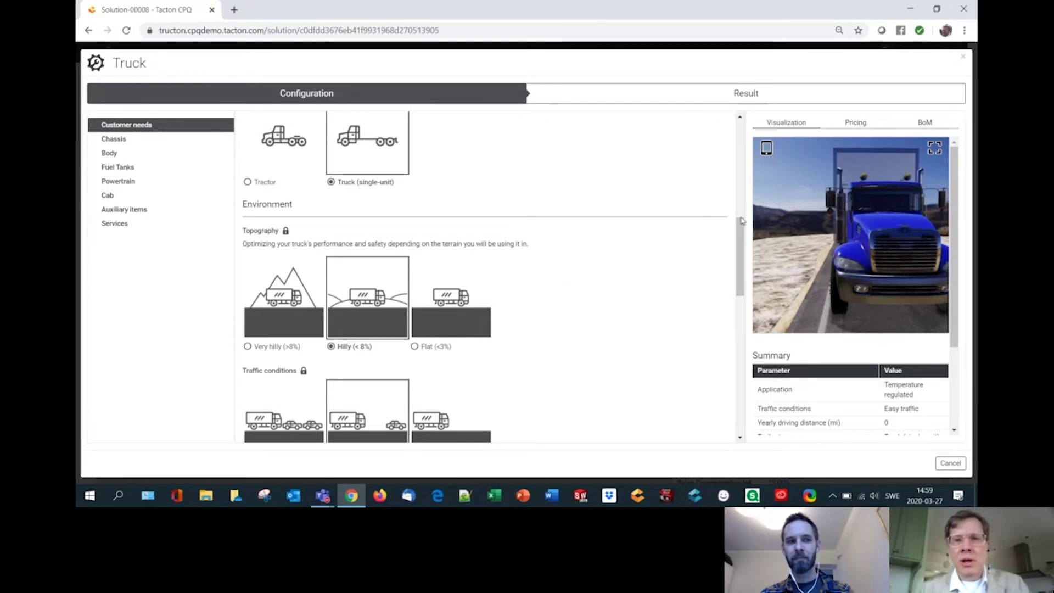
Choose Flat (<3%) topography, Heavy traffic and Good asphalt under Environment
{"action": "scroll", "coordinate": [742, 237], "scroll_direction": "down", "scroll_amount": 1}
{"action": "scroll", "coordinate": [741, 240], "scroll_direction": "down", "scroll_amount": 2}
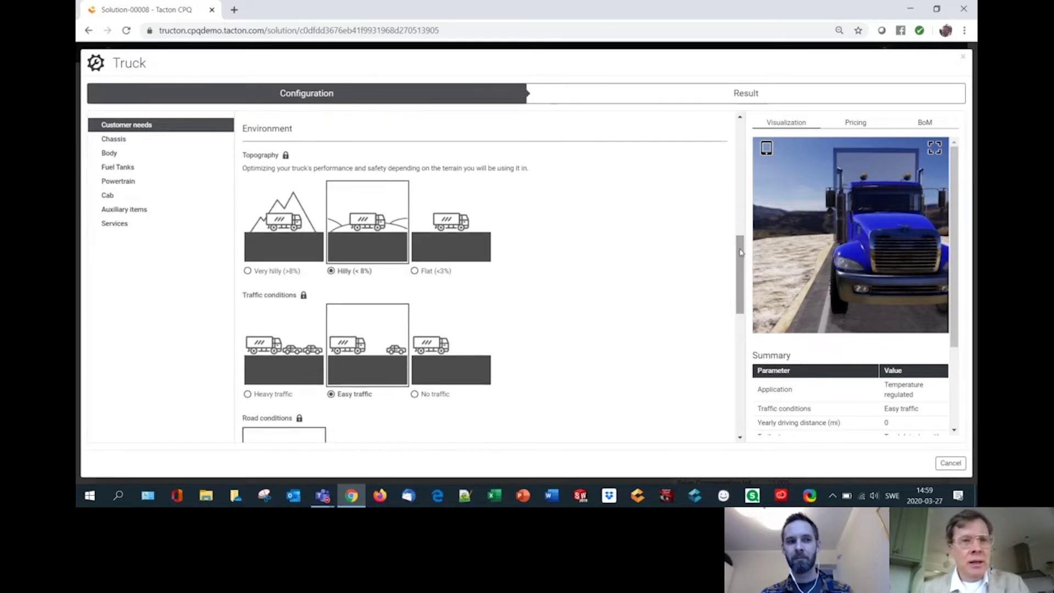
{"action": "left_click", "coordinate": [415, 272]}
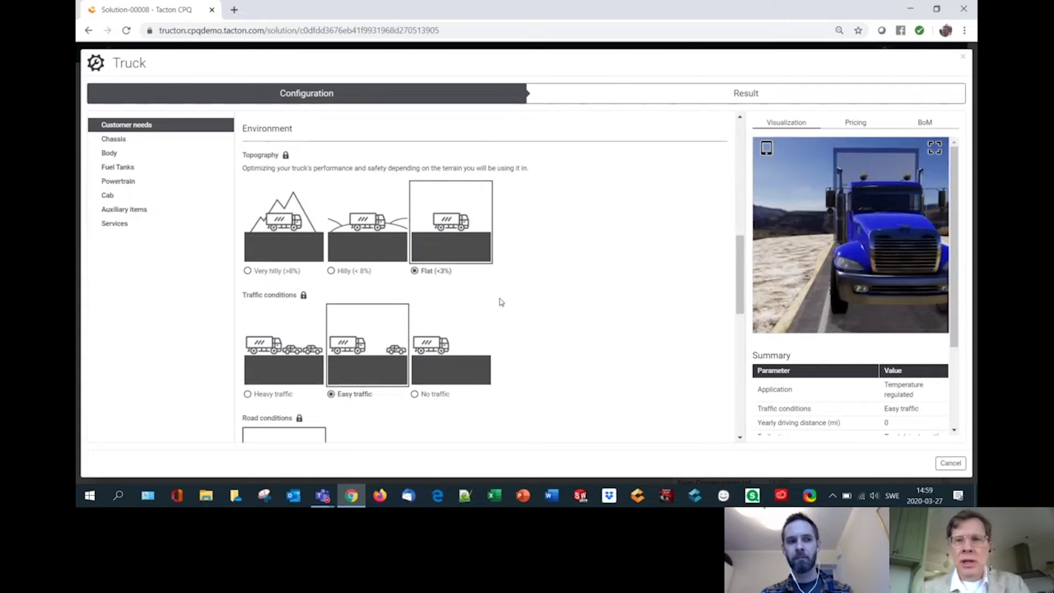
{"action": "left_click_drag", "start_coordinate": [742, 269], "coordinate": [741, 293]}
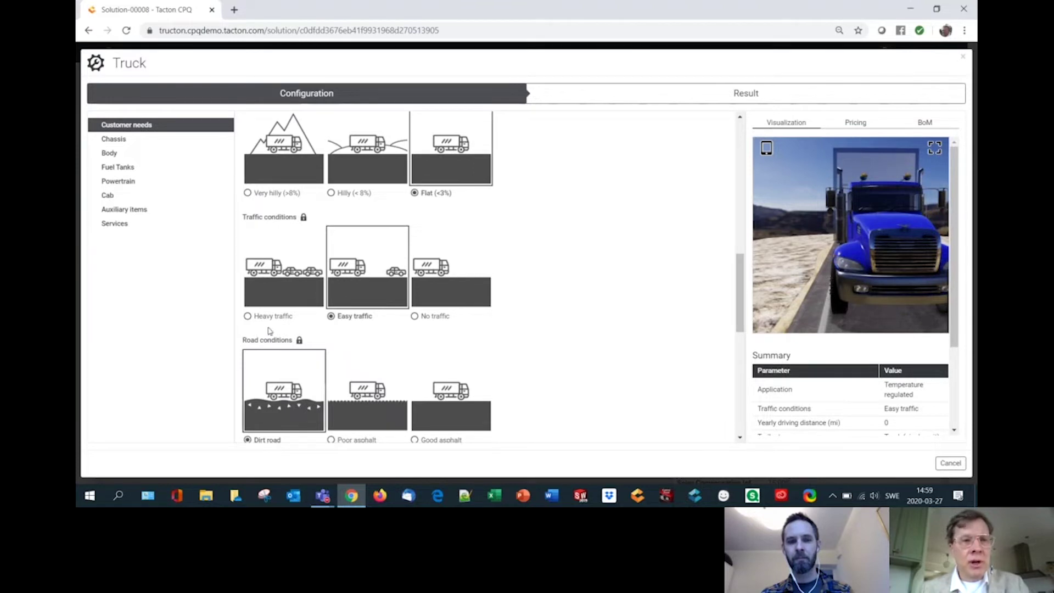
{"action": "left_click", "coordinate": [248, 316]}
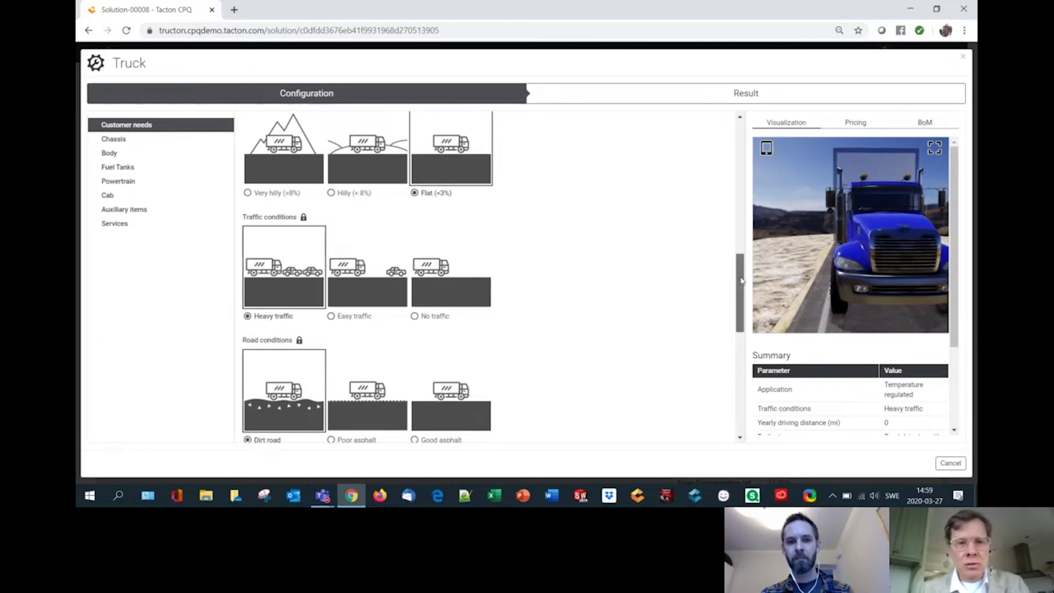
{"action": "left_click_drag", "start_coordinate": [737, 281], "coordinate": [741, 296]}
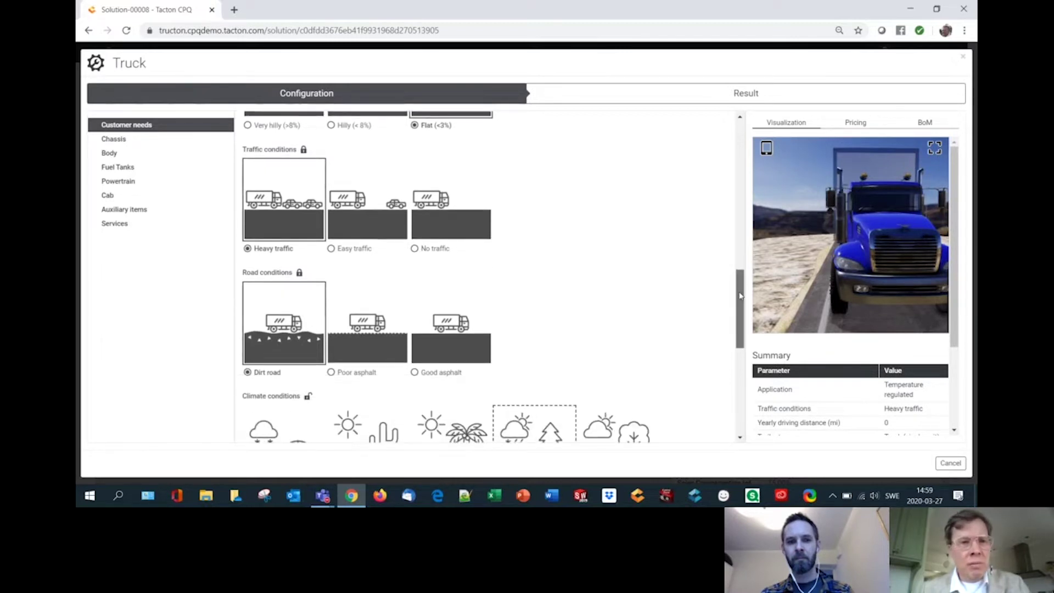
{"action": "left_click", "coordinate": [415, 373]}
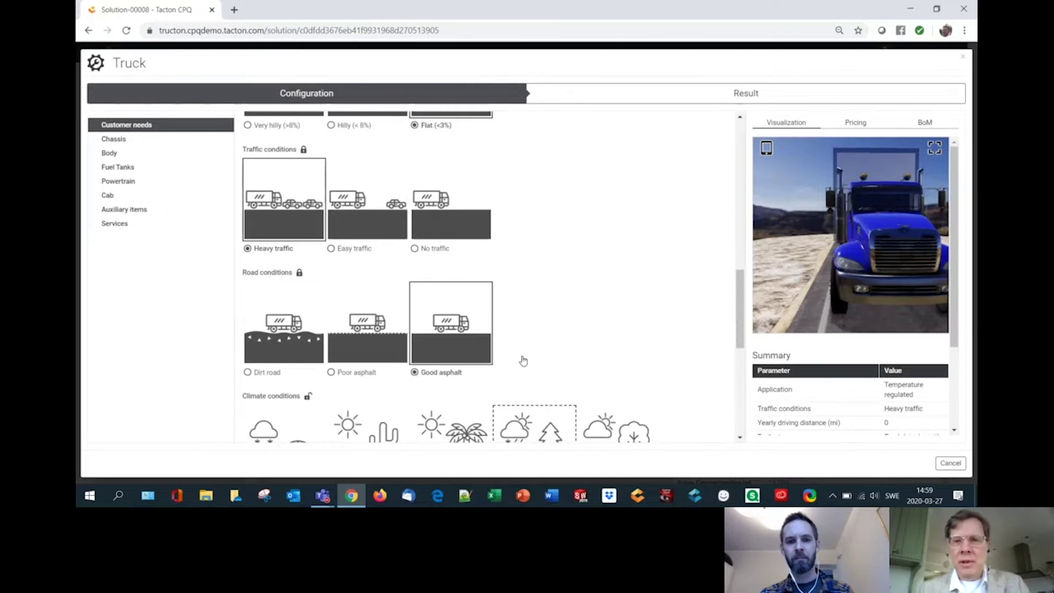
{"action": "left_click_drag", "start_coordinate": [740, 308], "coordinate": [740, 401]}
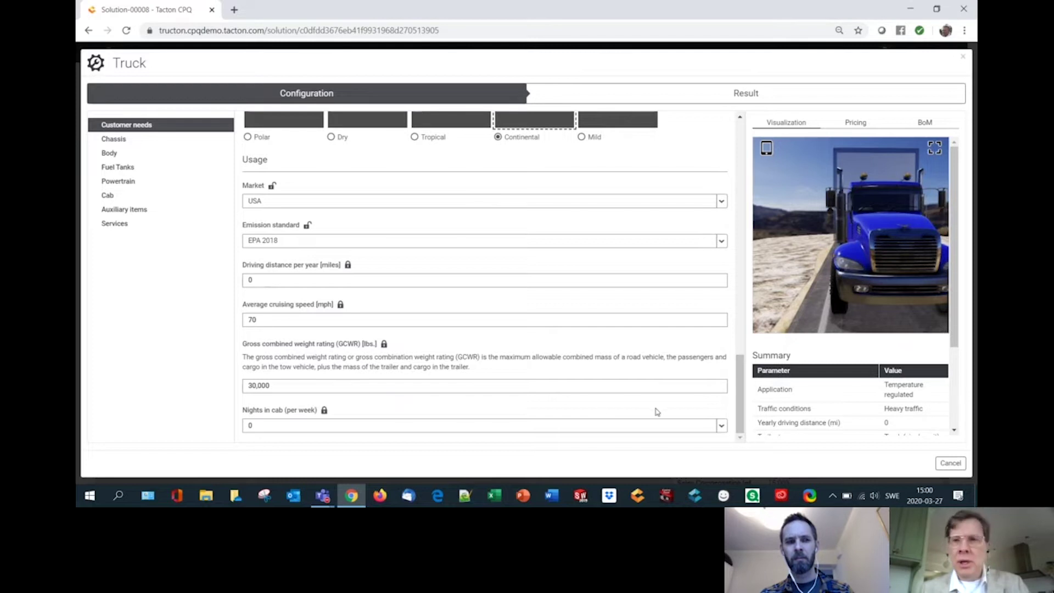
Show the Pricing tab and highlight the one-time total net price of $286,634.88
{"action": "left_click", "coordinate": [856, 122]}
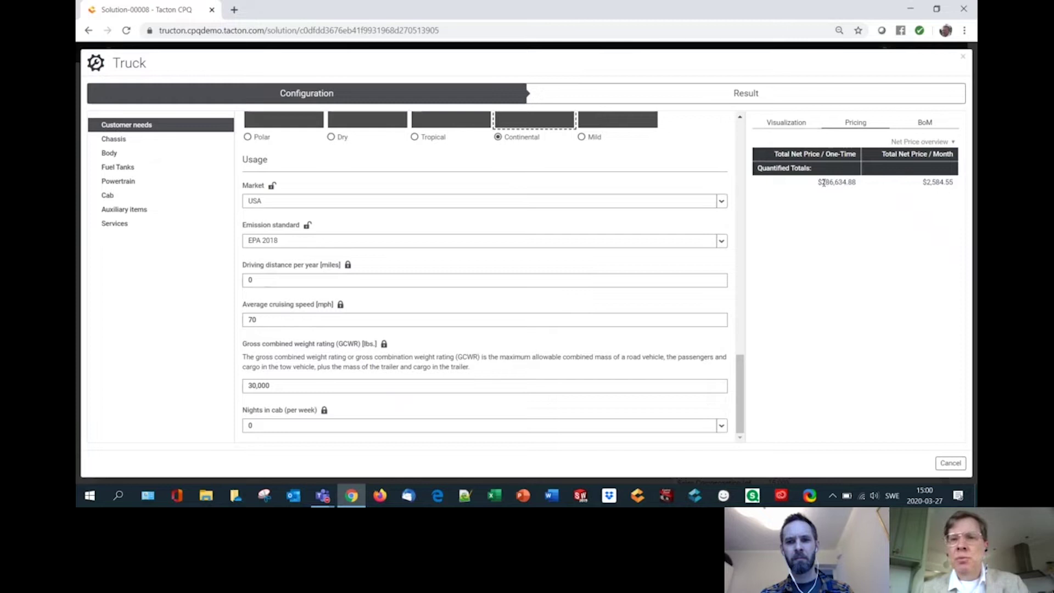
{"action": "left_click_drag", "start_coordinate": [823, 183], "coordinate": [855, 184]}
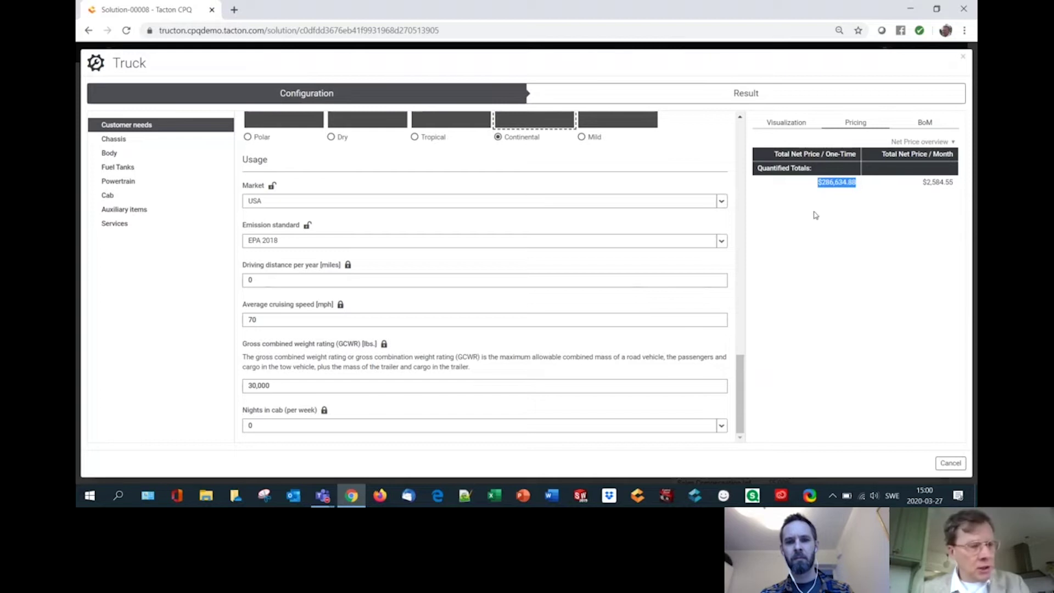
Set nights in cab to 2 per week and switch back to the 3D visualization
{"action": "left_click", "coordinate": [481, 428]}
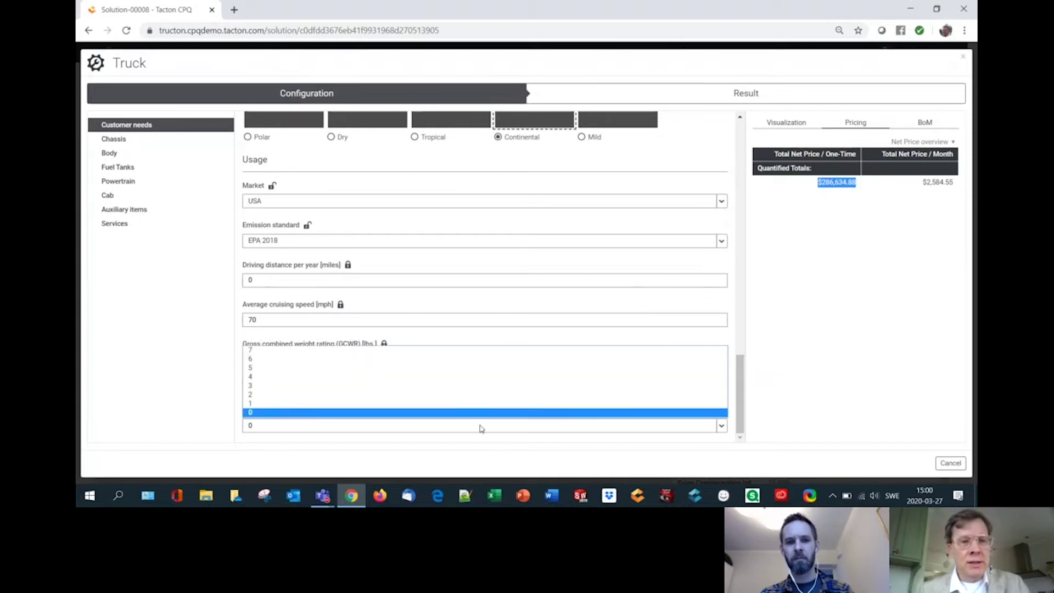
{"action": "left_click", "coordinate": [454, 395]}
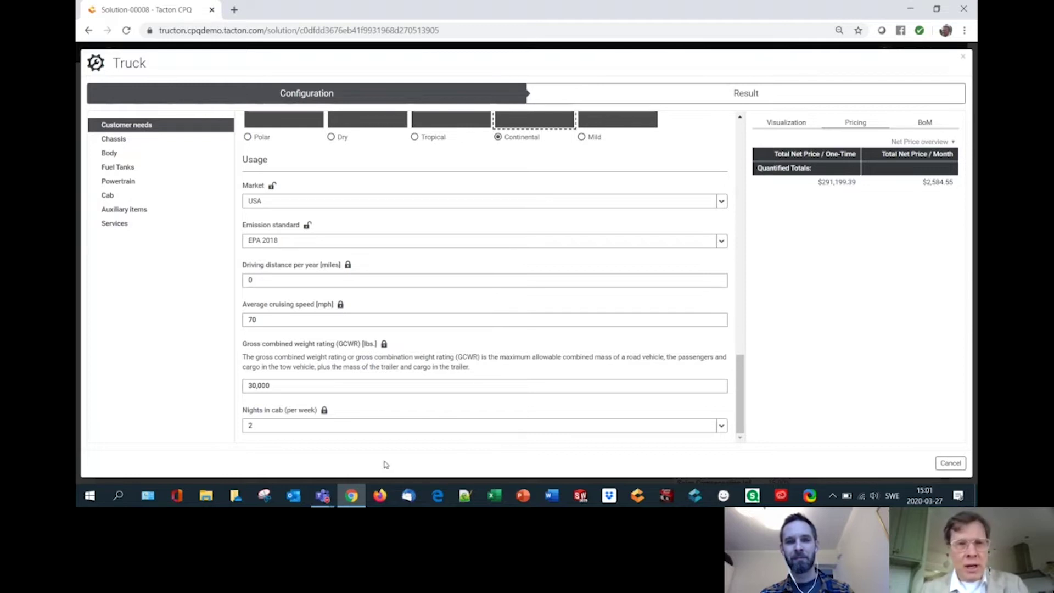
{"action": "left_click", "coordinate": [322, 496]}
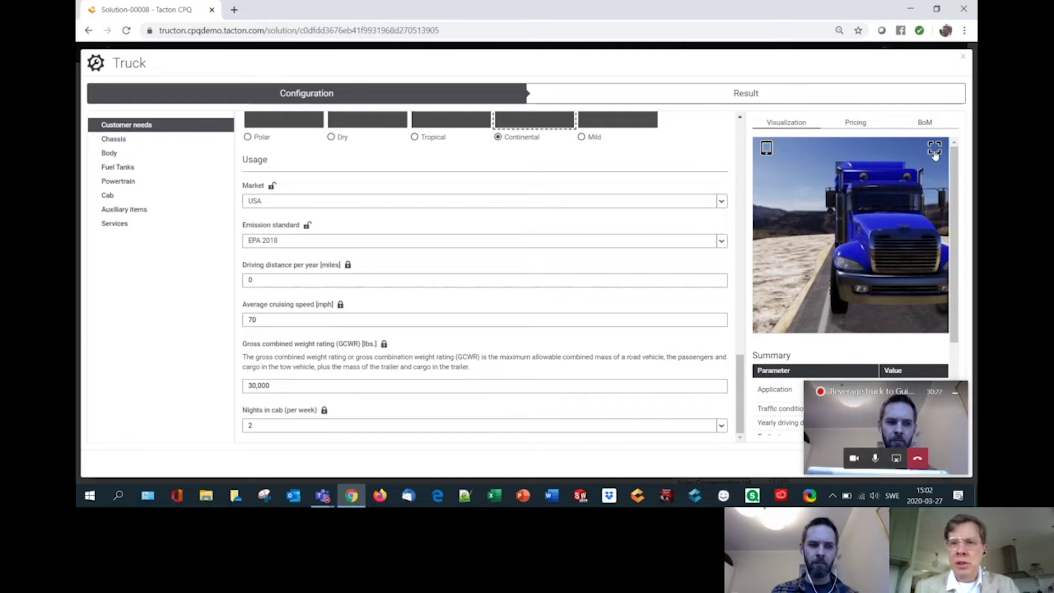
Show the truck visualization full screen and display the AR QR code
{"action": "left_click", "coordinate": [936, 155]}
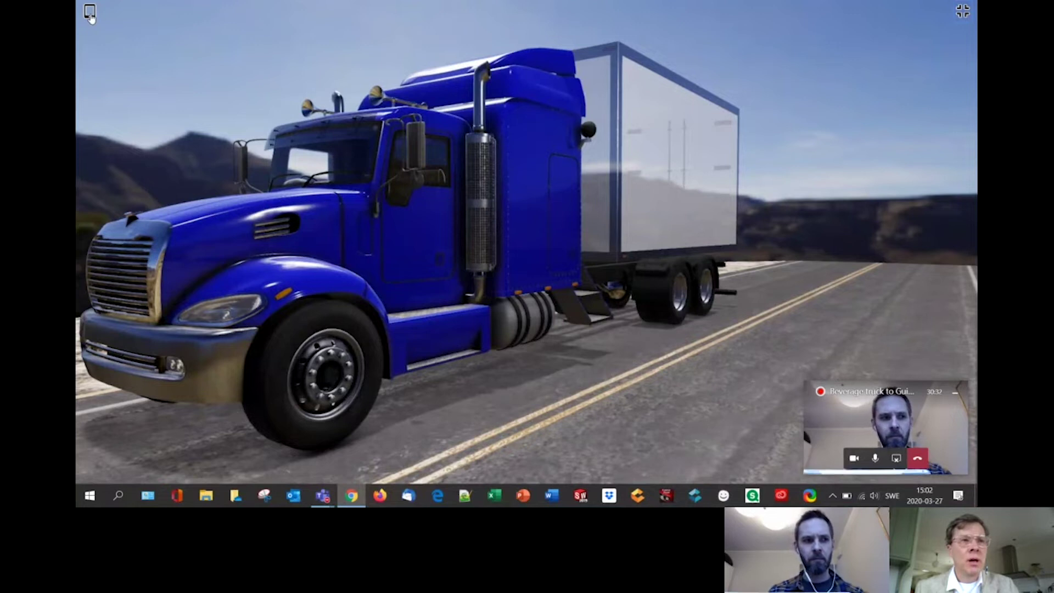
{"action": "left_click", "coordinate": [89, 14]}
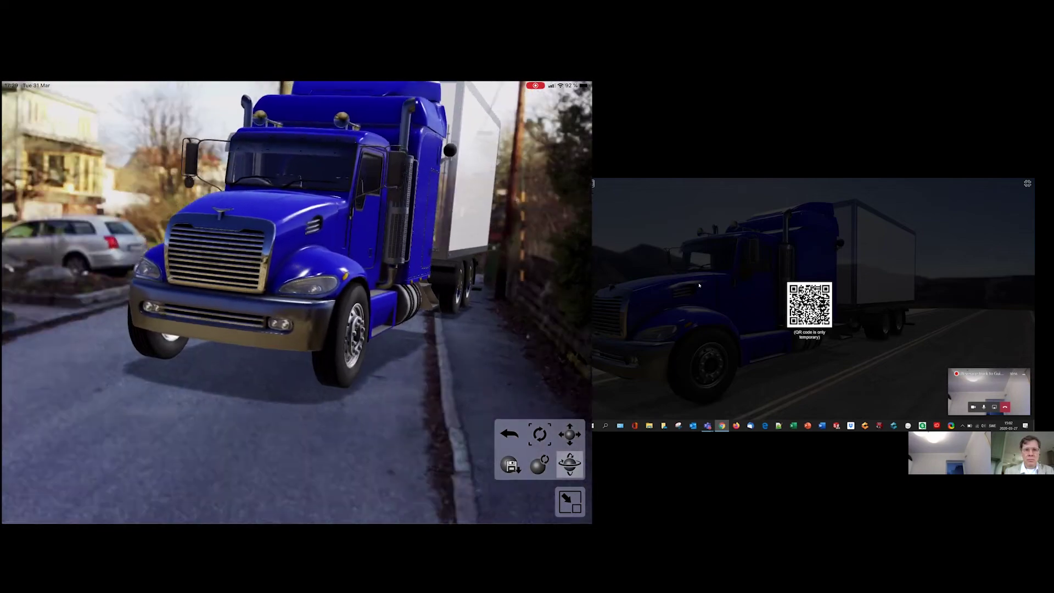
Close the QR code overlay once the truck is placed in AR
{"action": "left_click", "coordinate": [700, 285]}
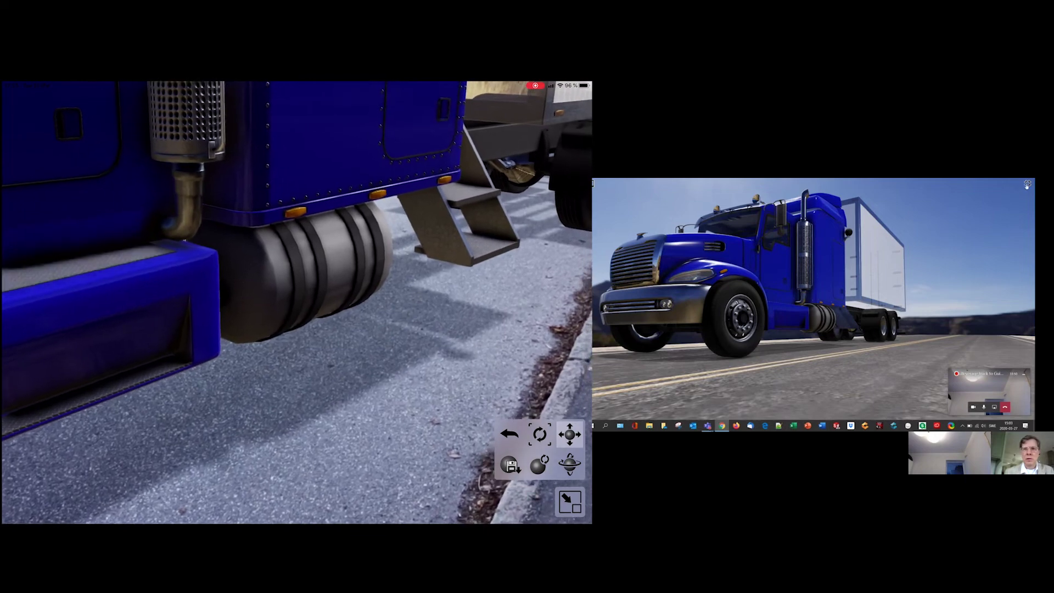
Leave full screen and enlarge both fuel tanks, setting the right tank to 93 gal
{"action": "left_click", "coordinate": [1028, 185]}
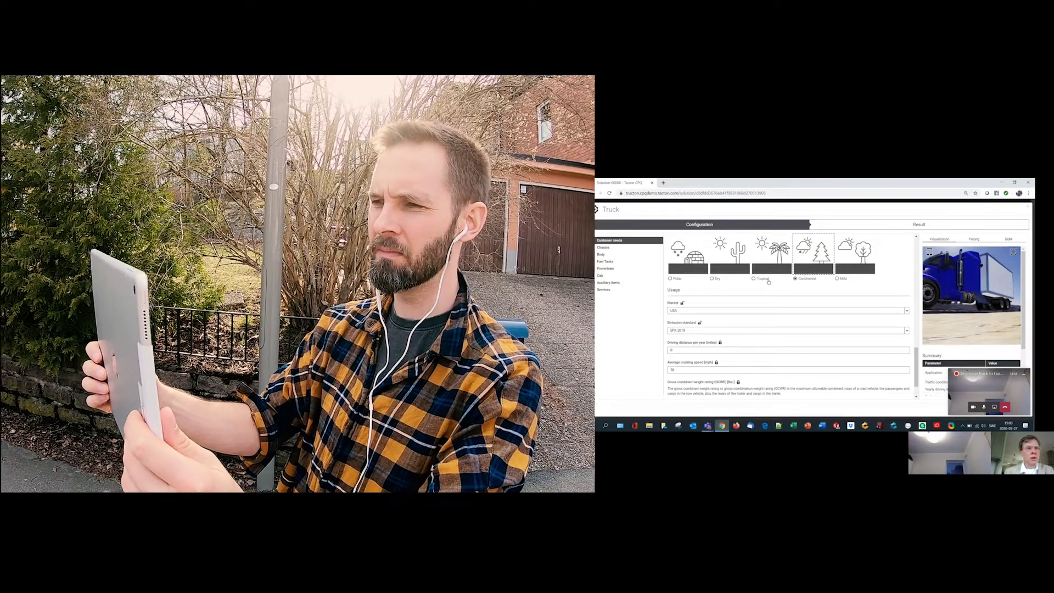
{"action": "left_click", "coordinate": [614, 262]}
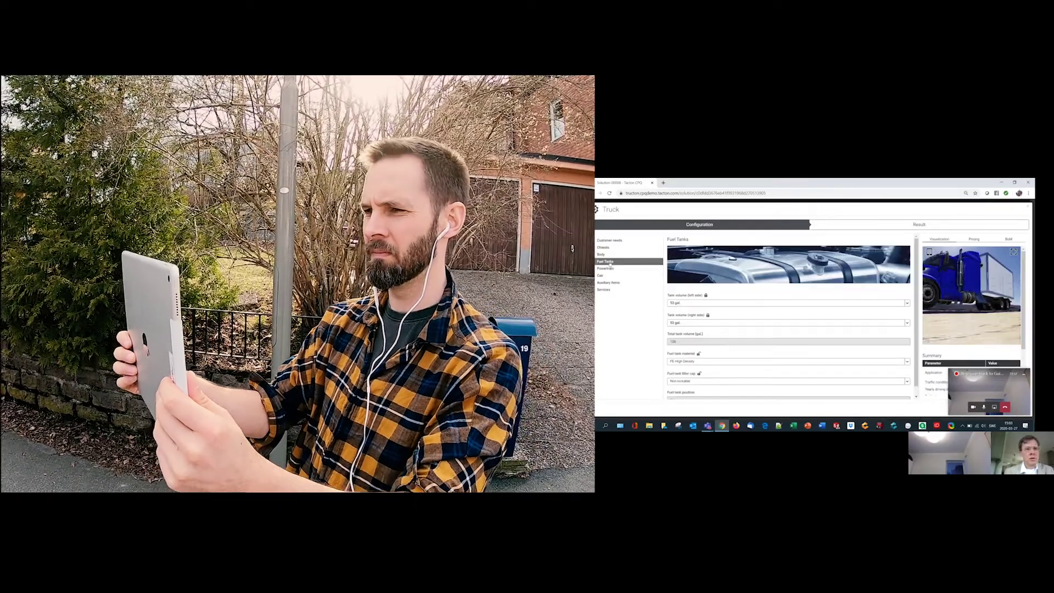
{"action": "left_click", "coordinate": [680, 305]}
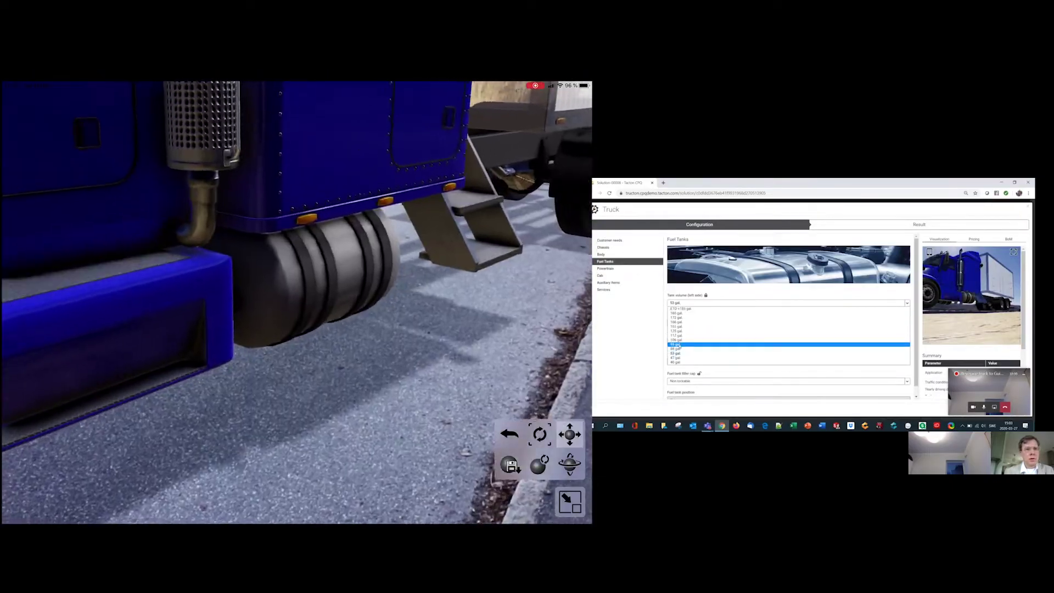
{"action": "left_click", "coordinate": [684, 322]}
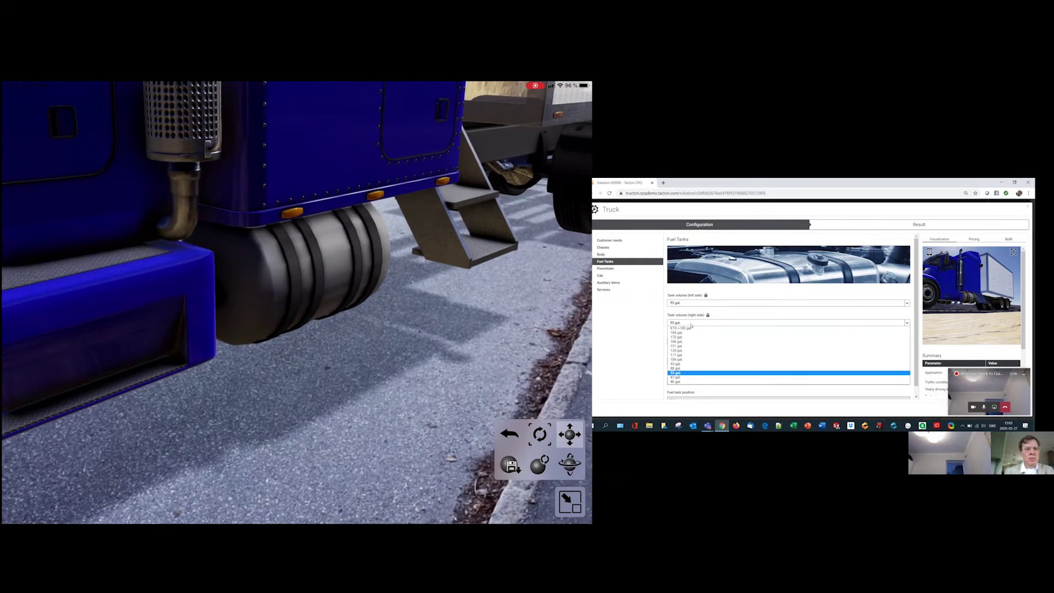
{"action": "left_click", "coordinate": [688, 364]}
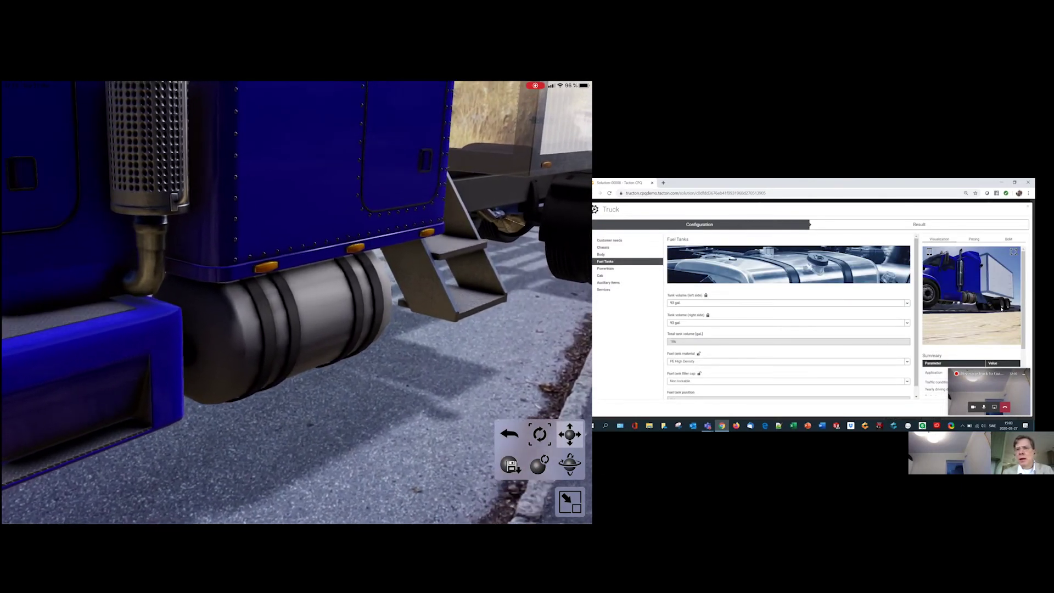
Check the updated price, then return to the 3D truck preview
{"action": "left_click_drag", "start_coordinate": [1001, 309], "coordinate": [991, 307]}
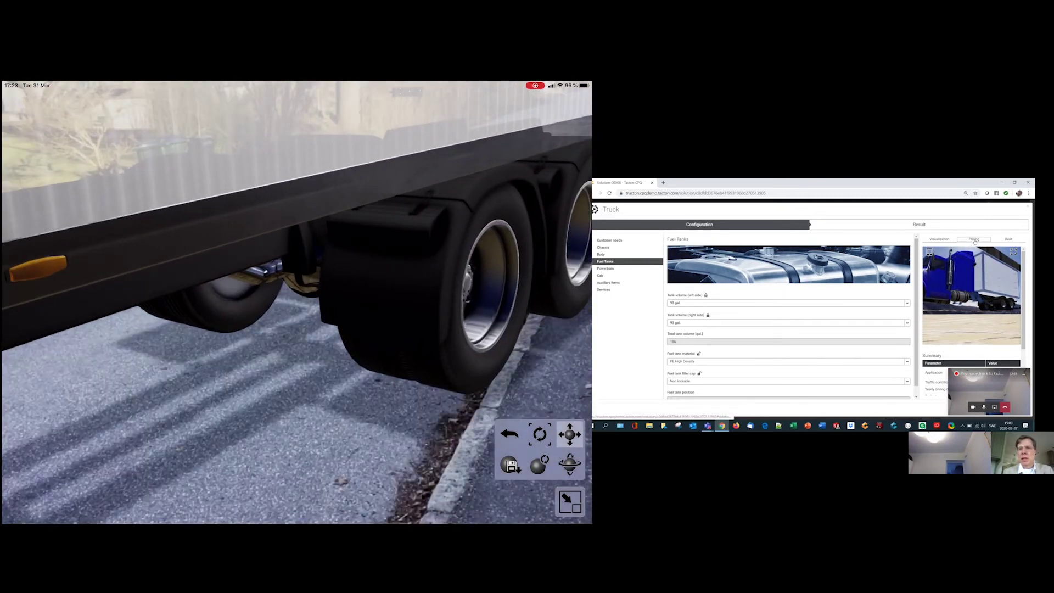
{"action": "left_click", "coordinate": [975, 240]}
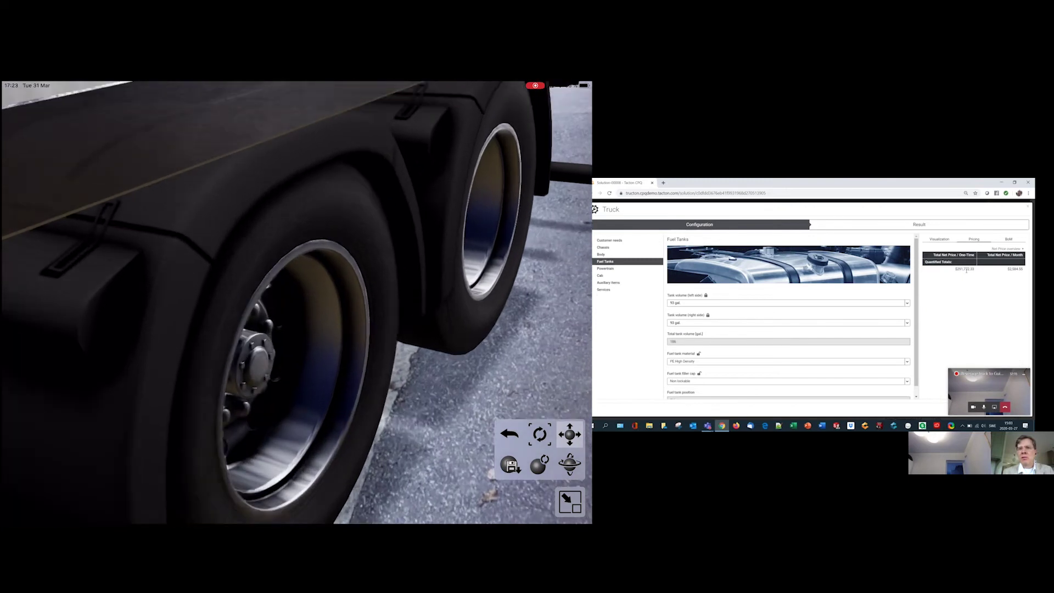
{"action": "left_click", "coordinate": [940, 240]}
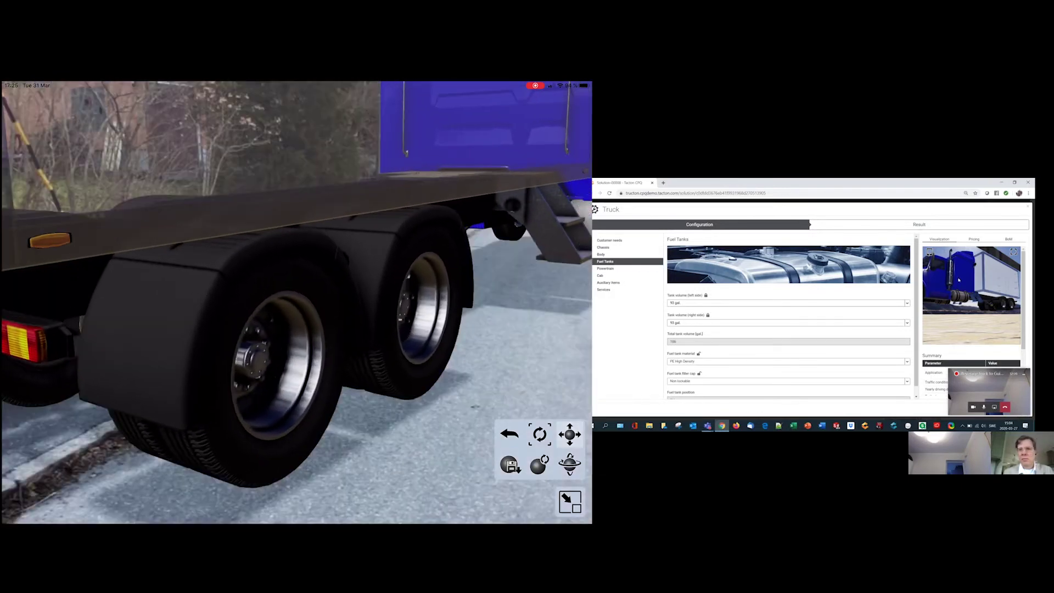
Turn the preview to a front-quarter view and pick a custom black cab colour
{"action": "left_click_drag", "start_coordinate": [958, 280], "coordinate": [978, 294]}
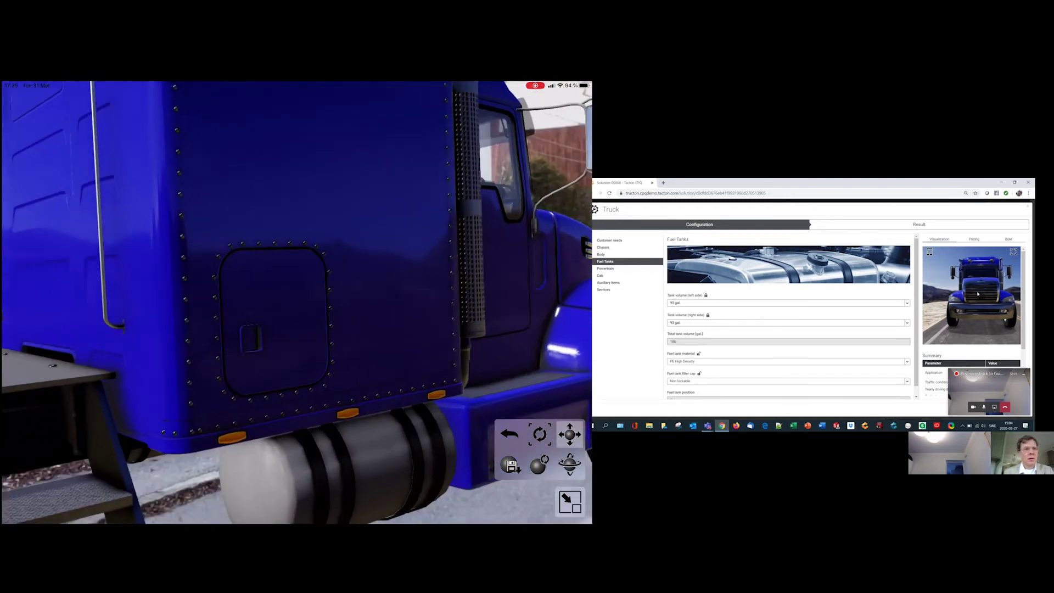
{"action": "left_click_drag", "start_coordinate": [978, 294], "coordinate": [952, 313]}
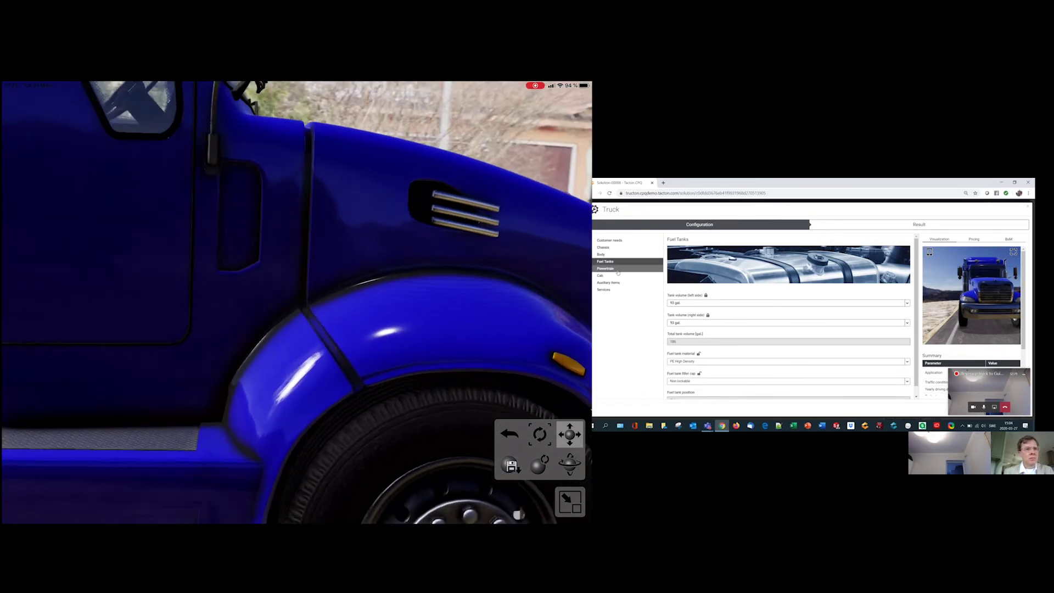
{"action": "left_click", "coordinate": [608, 277]}
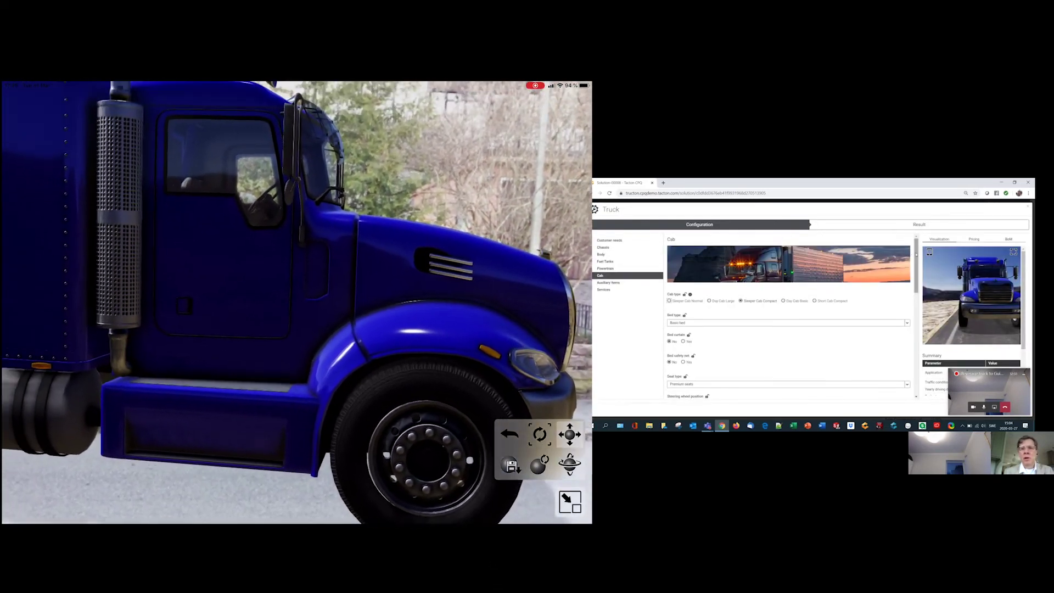
{"action": "left_click_drag", "start_coordinate": [916, 252], "coordinate": [916, 295]}
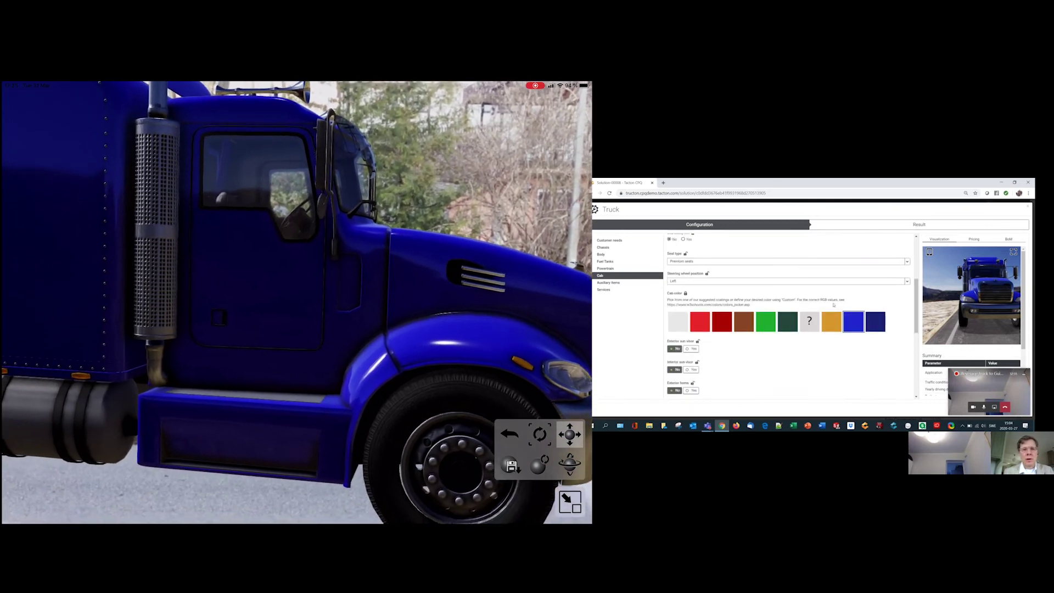
{"action": "left_click", "coordinate": [810, 323]}
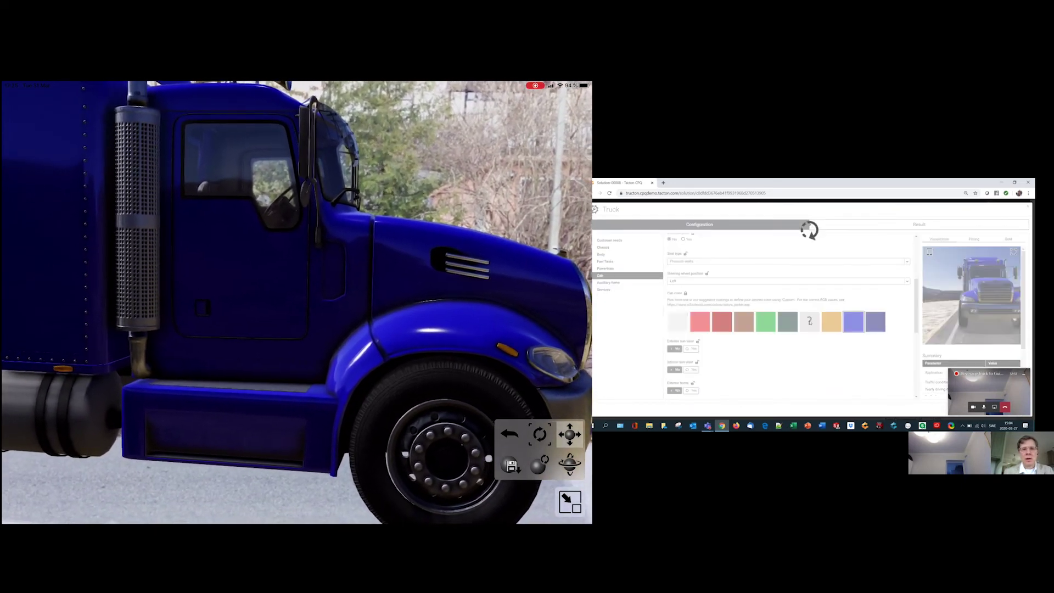